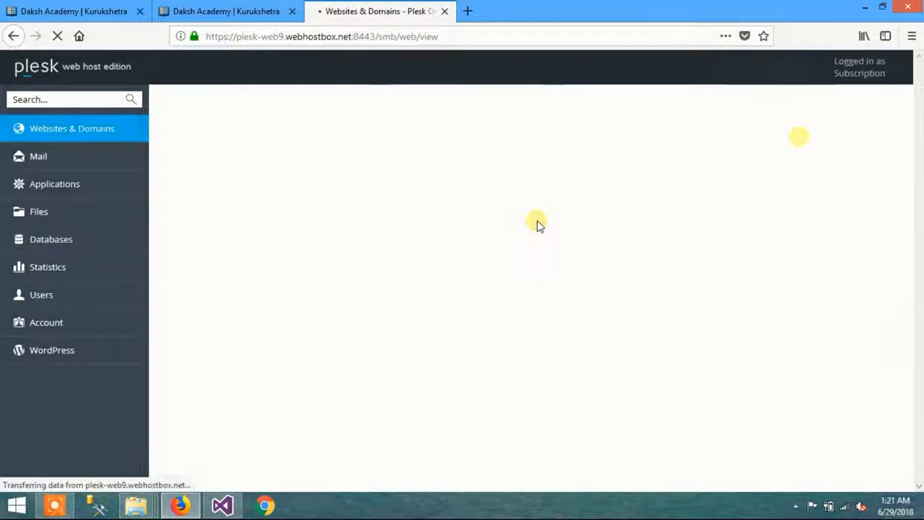
{"action": "mouse_move", "coordinate": [54, 506]}
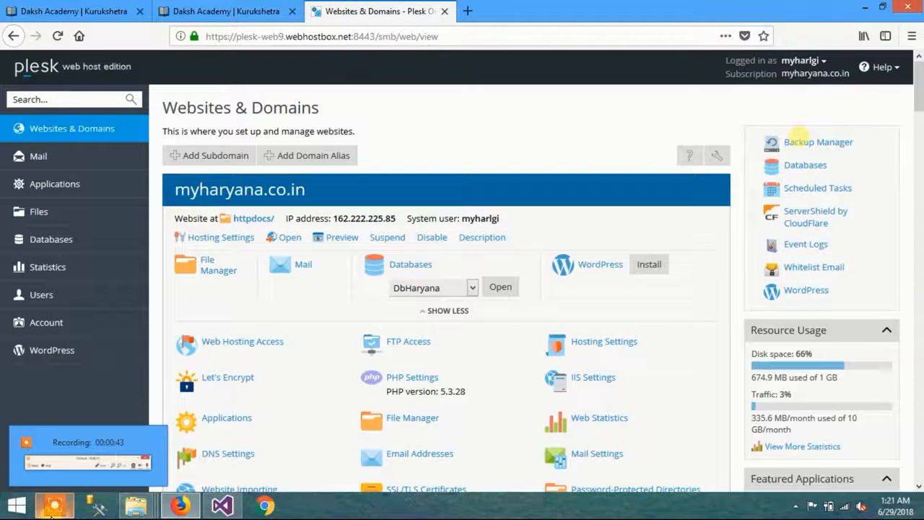
{"action": "left_click", "coordinate": [64, 510]}
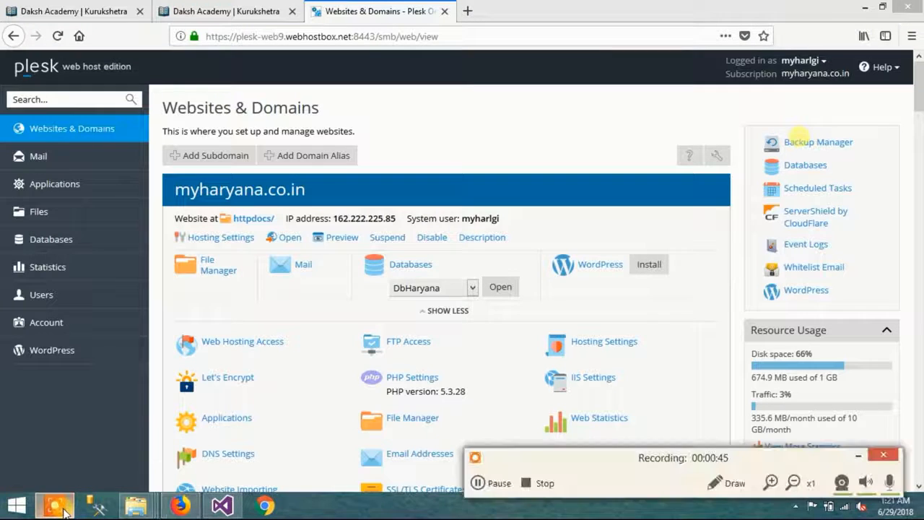
{"action": "left_click", "coordinate": [478, 483]}
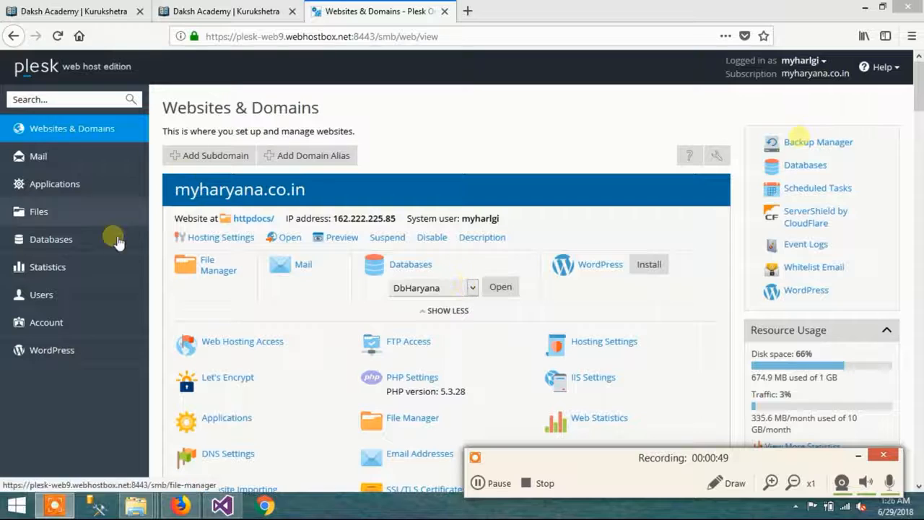
Step: Open the ASP.NET settings of the Dakshacademy.myharyana.co.in subdomain and remove the LocalSqlServer connection string
{"action": "left_click", "coordinate": [390, 195]}
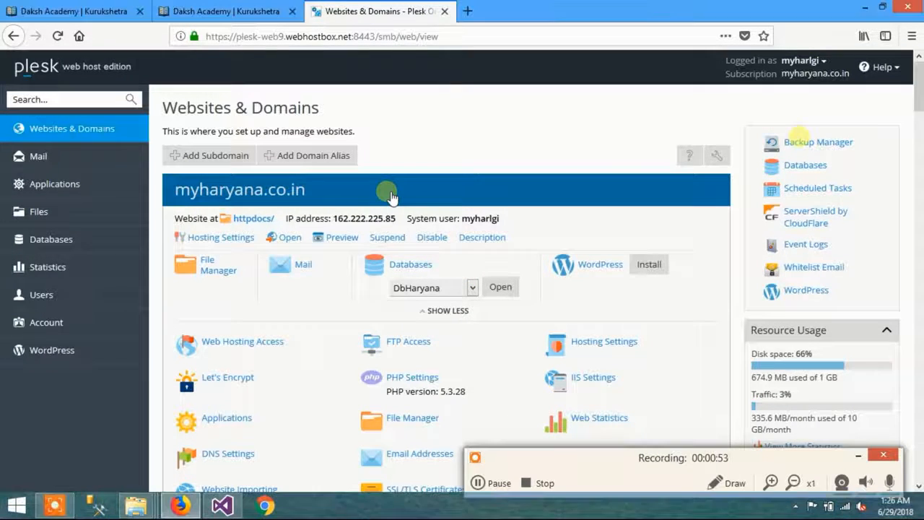
{"action": "scroll", "coordinate": [390, 195], "scroll_direction": "down", "scroll_amount": 4}
{"action": "scroll", "coordinate": [390, 195], "scroll_direction": "down", "scroll_amount": 2}
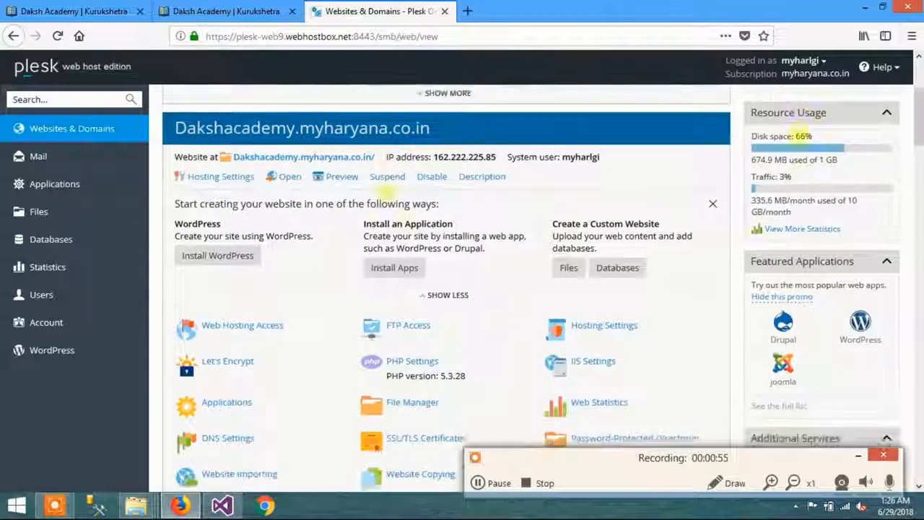
{"action": "scroll", "coordinate": [466, 242], "scroll_direction": "down", "scroll_amount": 6}
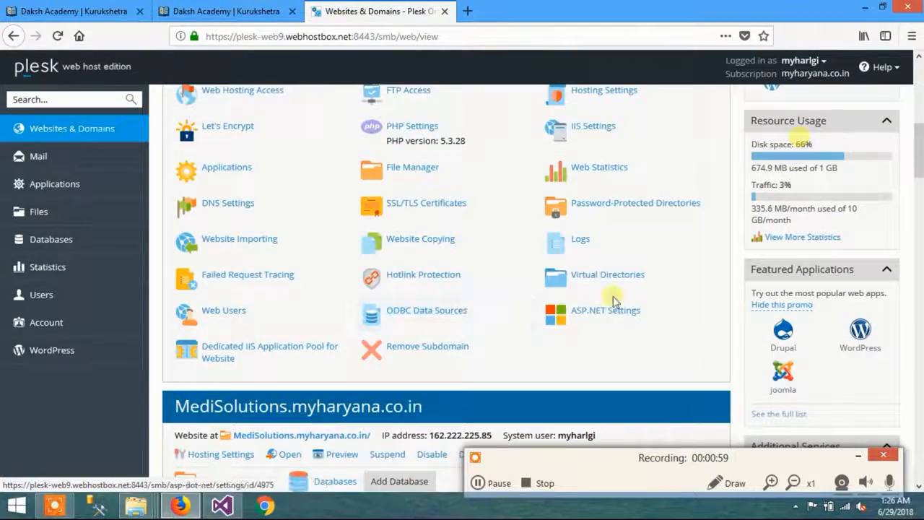
{"action": "left_click", "coordinate": [609, 313]}
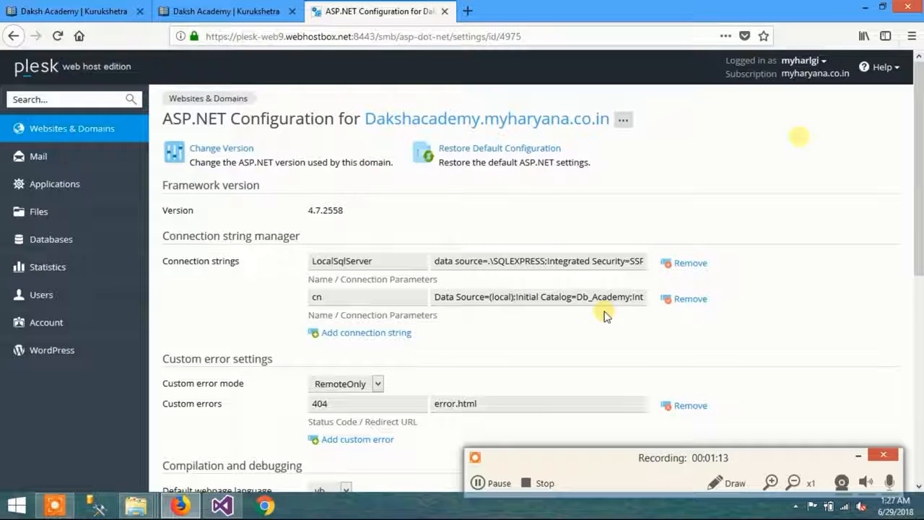
{"action": "left_click", "coordinate": [686, 266]}
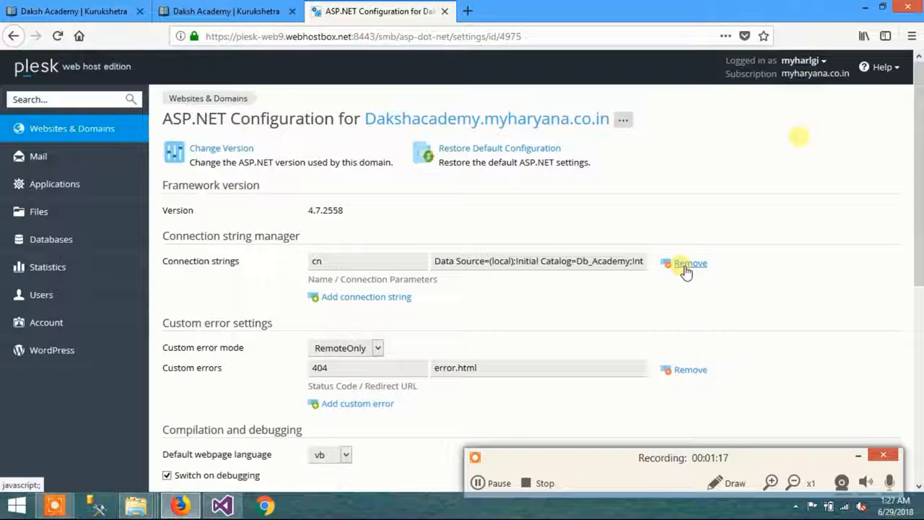
Step: Open the authentication text file from the desktop in Notepad and copy the database server IP address 162.222.225.88
{"action": "left_click", "coordinate": [397, 259]}
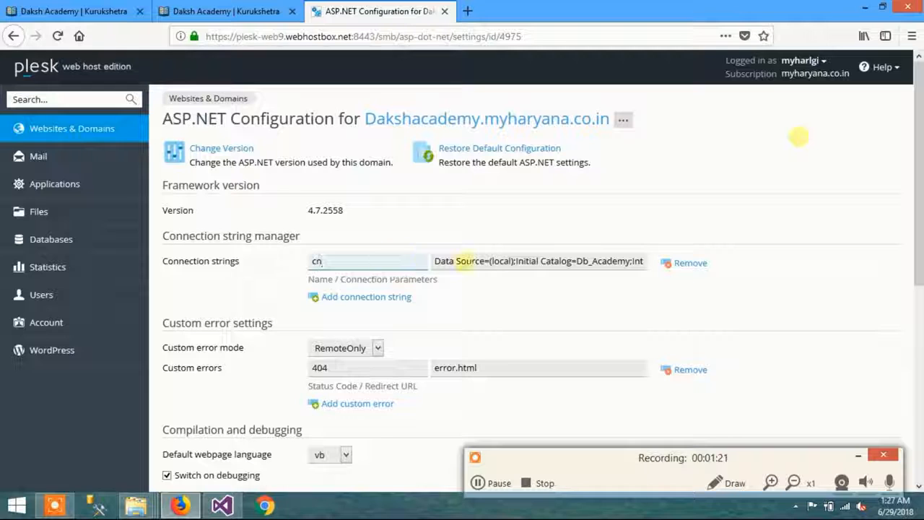
{"action": "double_click", "coordinate": [501, 261]}
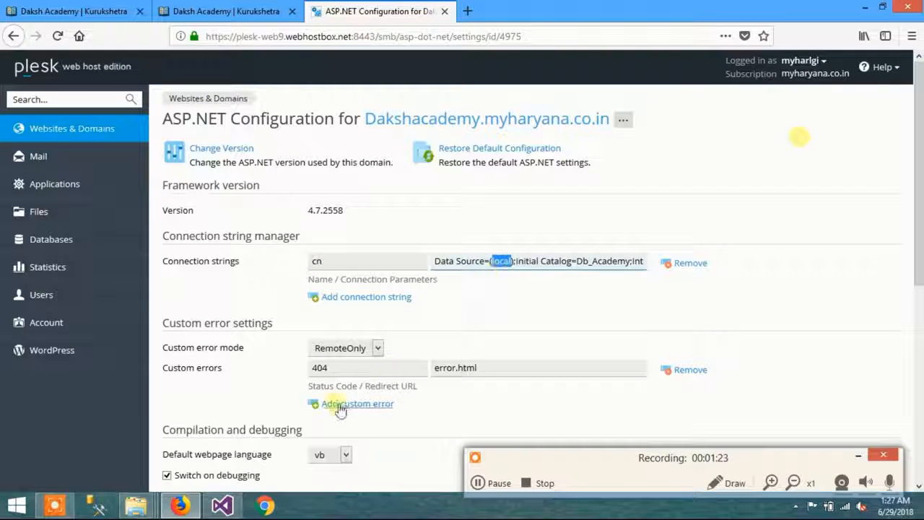
{"action": "key", "text": "super+d"}
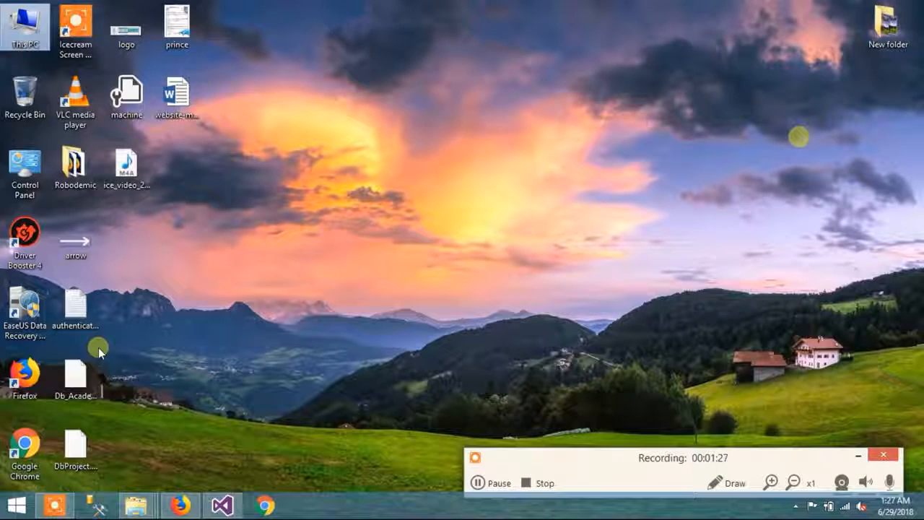
{"action": "left_click", "coordinate": [82, 328]}
{"action": "double_click", "coordinate": [82, 328]}
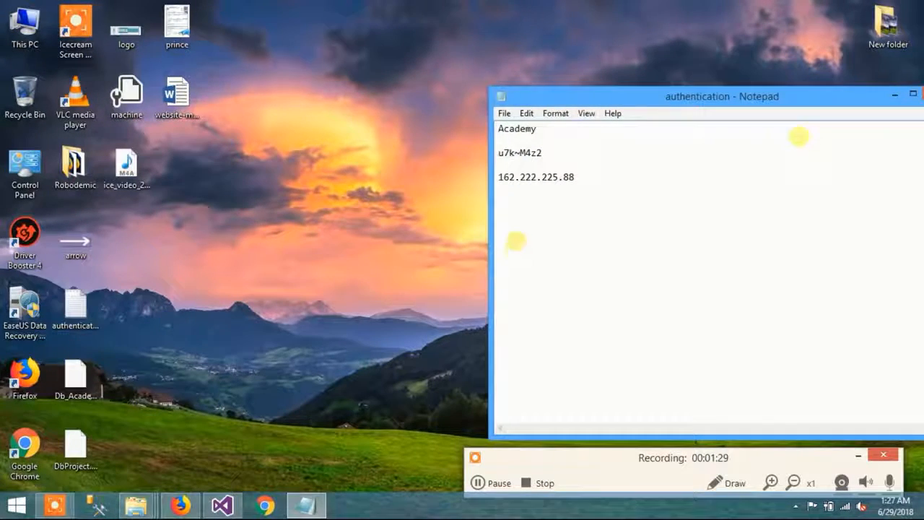
{"action": "double_click", "coordinate": [517, 129]}
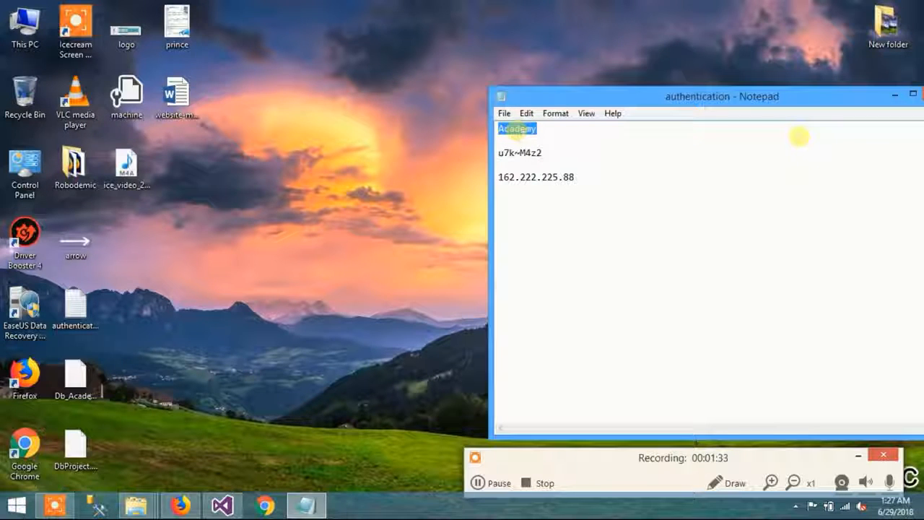
{"action": "left_click", "coordinate": [181, 505]}
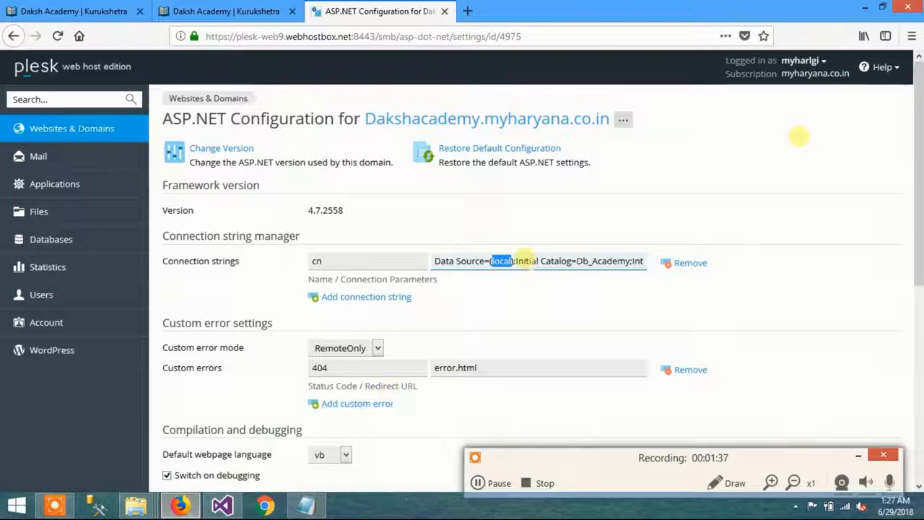
{"action": "left_click", "coordinate": [307, 505]}
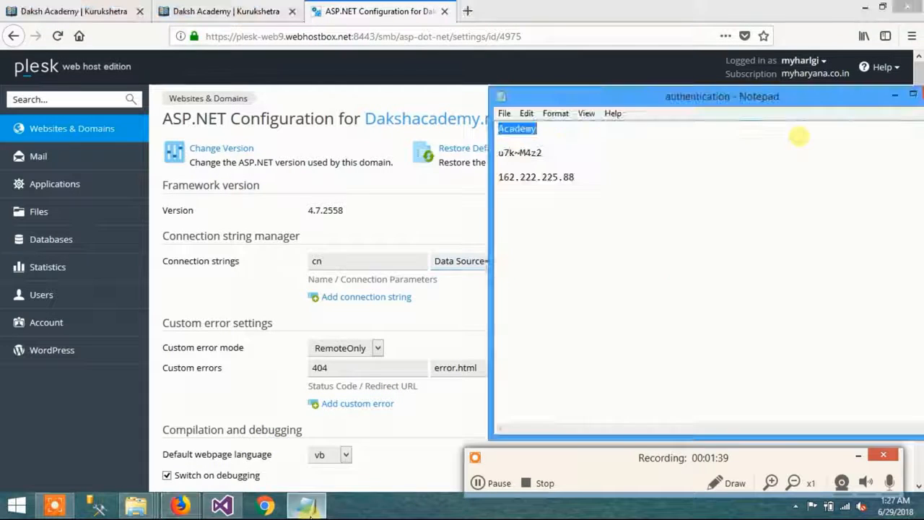
{"action": "left_click_drag", "start_coordinate": [583, 178], "coordinate": [498, 177]}
{"action": "key", "text": "ctrl+c"}
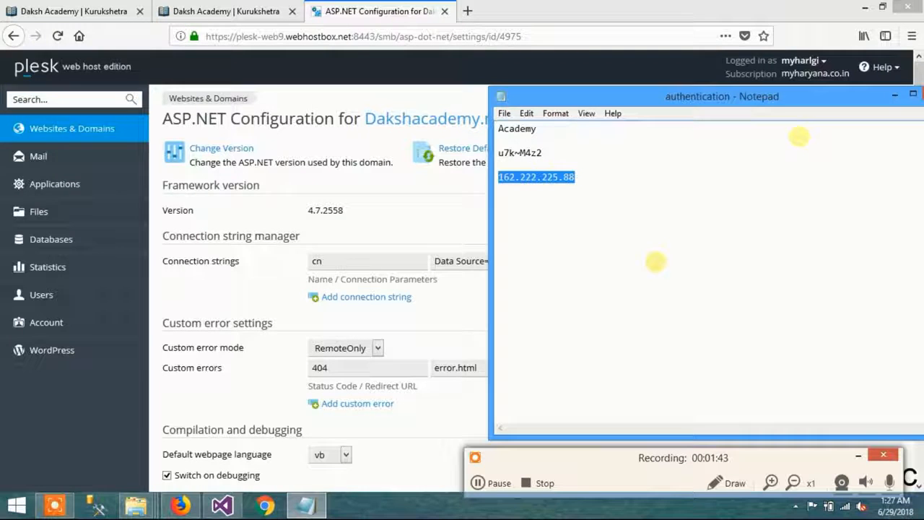
Step: In the browser, replace (local) in the cn connection string's Data Source with the copied address 162.222.225.88
{"action": "left_click", "coordinate": [456, 261]}
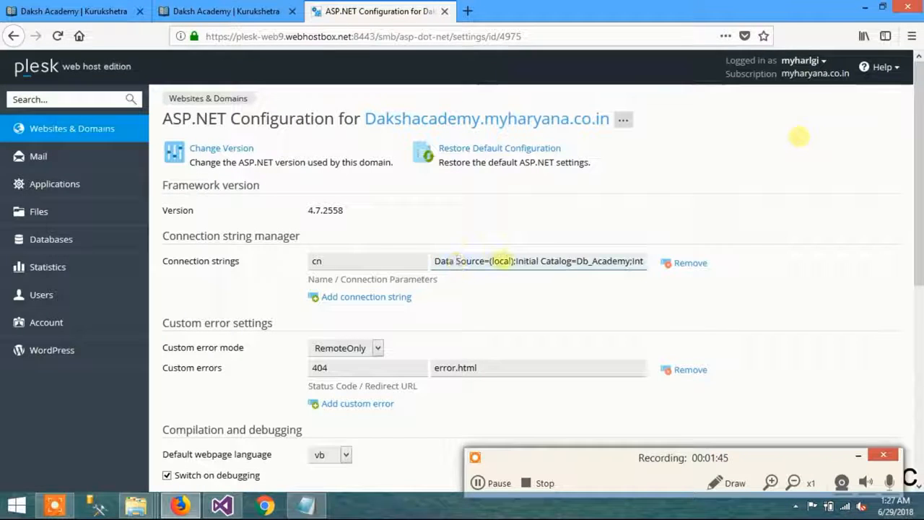
{"action": "double_click", "coordinate": [499, 262]}
{"action": "key", "text": "BackSpace"}
{"action": "key", "text": "BackSpace"}
{"action": "key", "text": "Delete"}
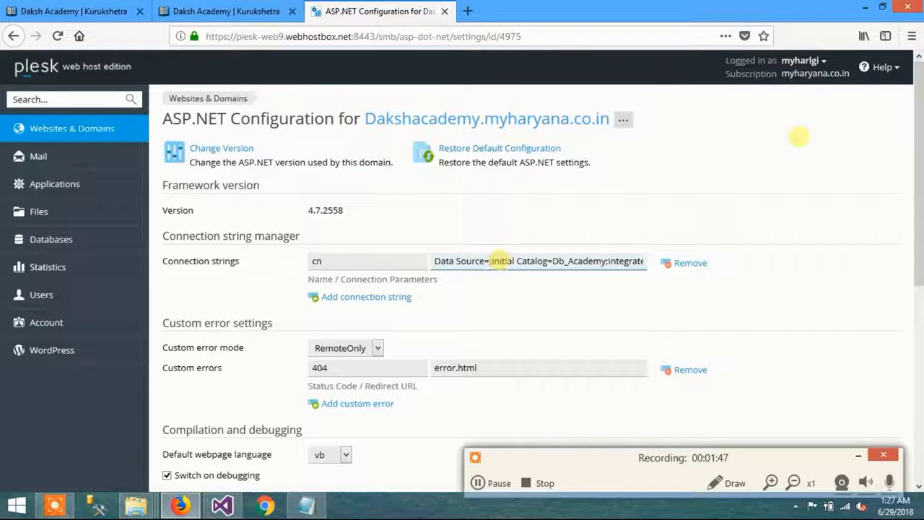
{"action": "key", "text": "ctrl+v"}
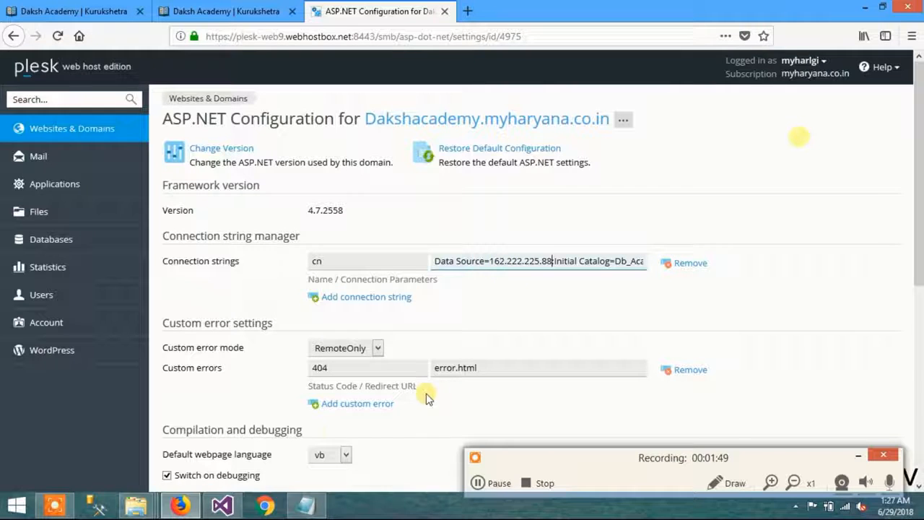
Step: Set Integrated Security to false in the cn connection string and end the parameter with a semicolon
{"action": "mouse_move", "coordinate": [311, 508]}
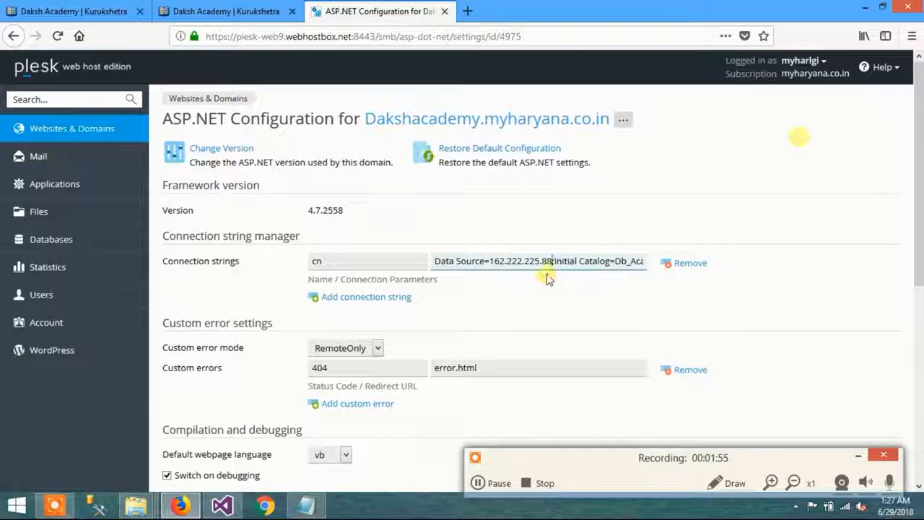
{"action": "key", "text": "Right"}
{"action": "key", "text": "Right"}
{"action": "key", "text": "Right"}
{"action": "key", "text": "Right"}
{"action": "key", "text": "Right"}
{"action": "key", "text": "Right"}
{"action": "key", "text": "Right"}
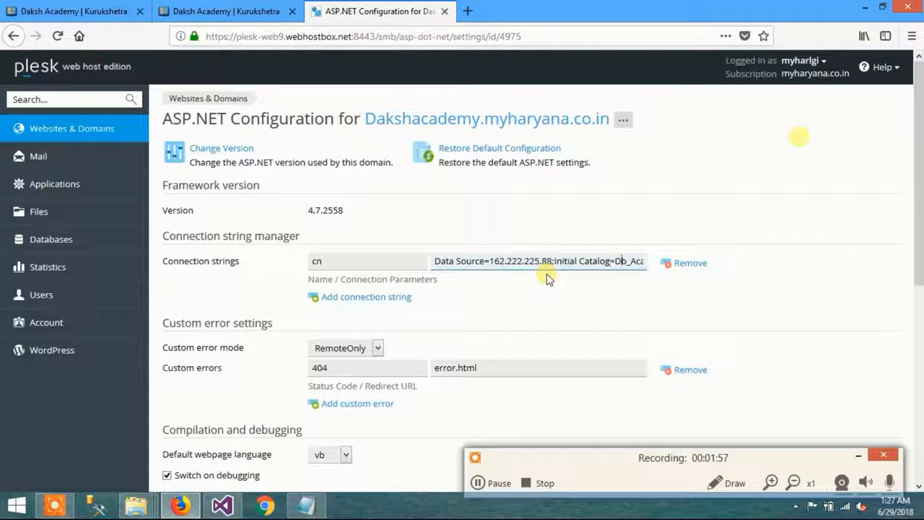
{"action": "key", "text": "Right"}
{"action": "key", "text": "Right"}
{"action": "key", "text": "Right"}
{"action": "key", "text": "Right"}
{"action": "key", "text": "Right"}
{"action": "key", "text": "Right"}
{"action": "key", "text": "Right"}
{"action": "type", "text": ";Integrated Secu"}
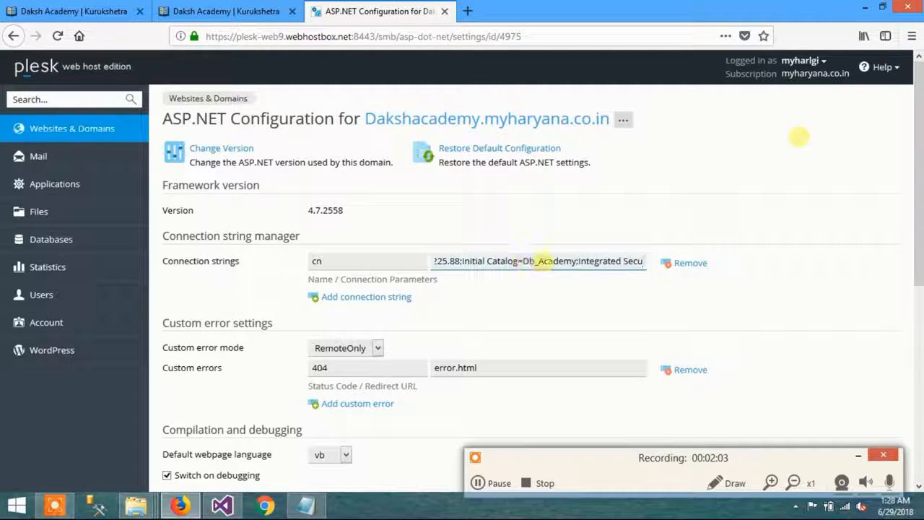
{"action": "left_click", "coordinate": [537, 261]}
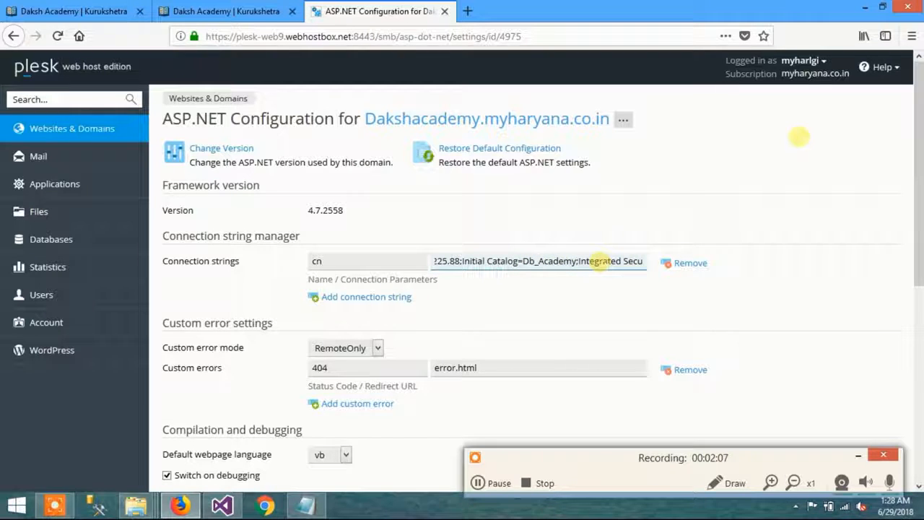
{"action": "key", "text": "Right"}
{"action": "key", "text": "Right"}
{"action": "key", "text": "Right"}
{"action": "key", "text": "Right"}
{"action": "key", "text": "Right"}
{"action": "key", "text": "Right"}
{"action": "key", "text": "Right"}
{"action": "key", "text": "Right"}
{"action": "key", "text": "Right"}
{"action": "key", "text": "Right"}
{"action": "key", "text": "Right"}
{"action": "key", "text": "Right"}
{"action": "key", "text": "Right"}
{"action": "key", "text": "Right"}
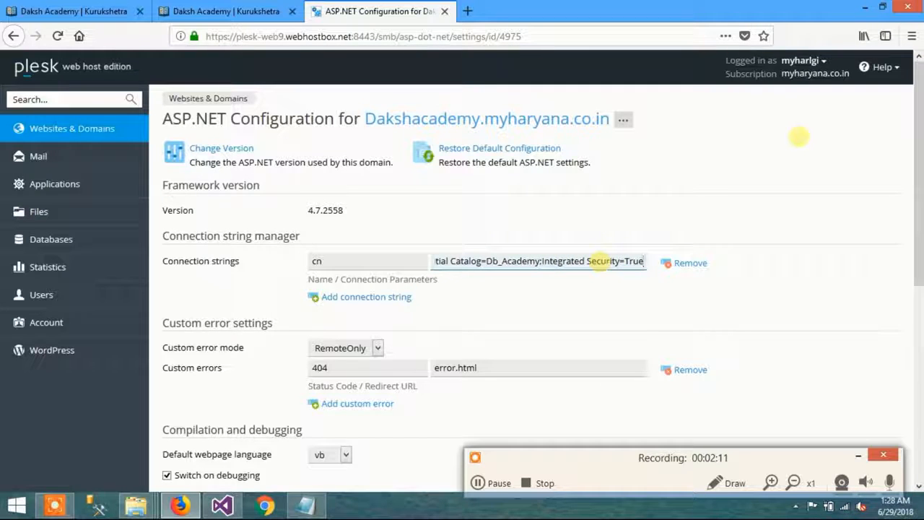
{"action": "key", "text": "BackSpace"}
{"action": "key", "text": "BackSpace"}
{"action": "key", "text": "BackSpace"}
{"action": "key", "text": "BackSpace"}
{"action": "type", "text": "false;"}
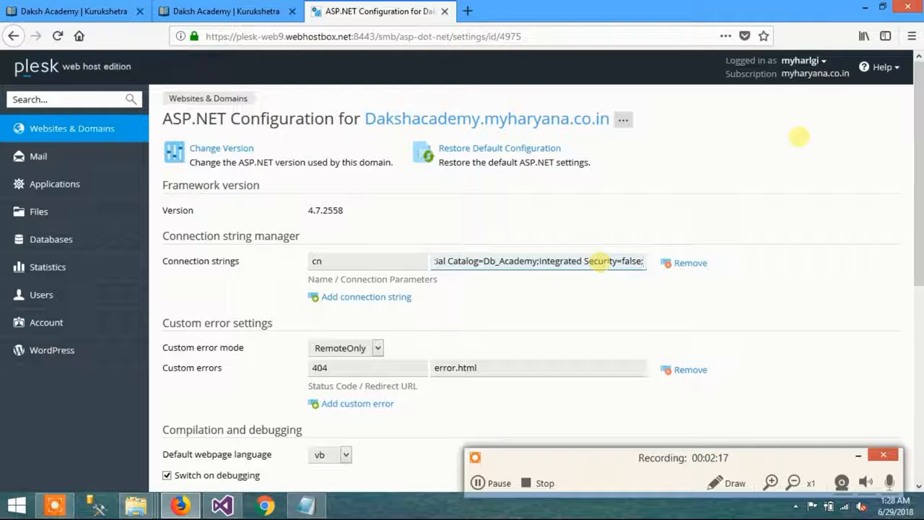
{"action": "type", "text": "User"}
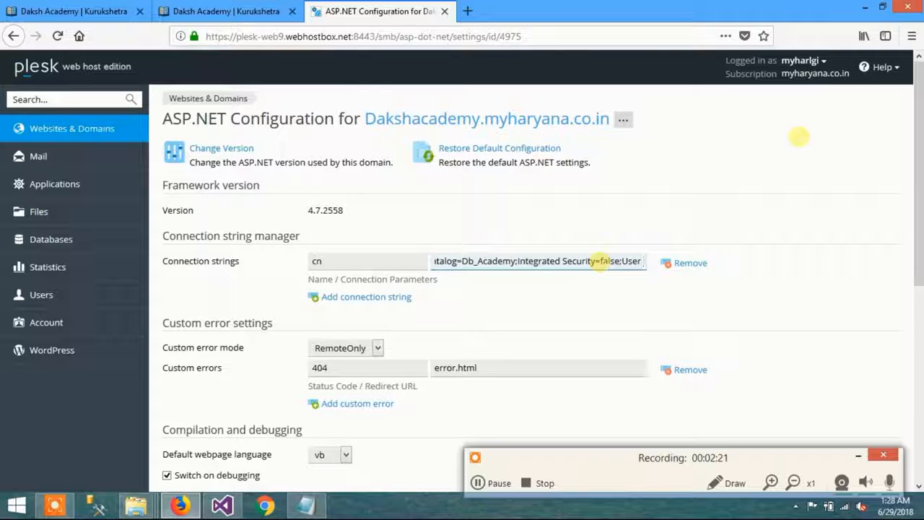
{"action": "type", "text": " Id="}
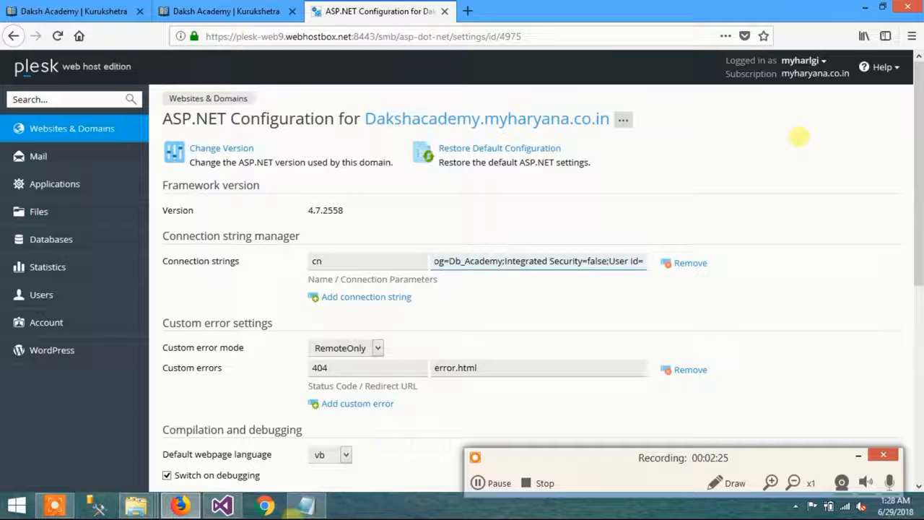
Step: Append User Id=Academy; to the cn connection string, copying the user name from the authentication file in Notepad
{"action": "left_click", "coordinate": [305, 506]}
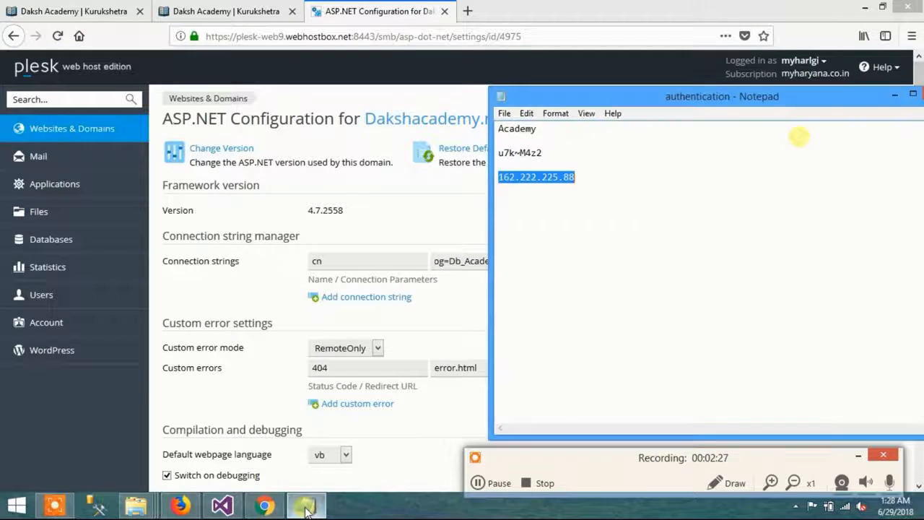
{"action": "double_click", "coordinate": [524, 129]}
{"action": "key", "text": "ctrl+c"}
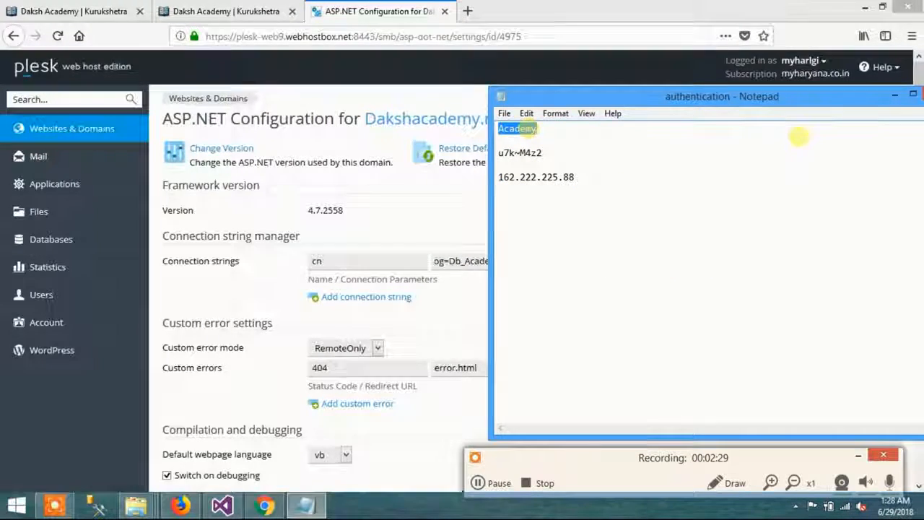
{"action": "left_click", "coordinate": [898, 11]}
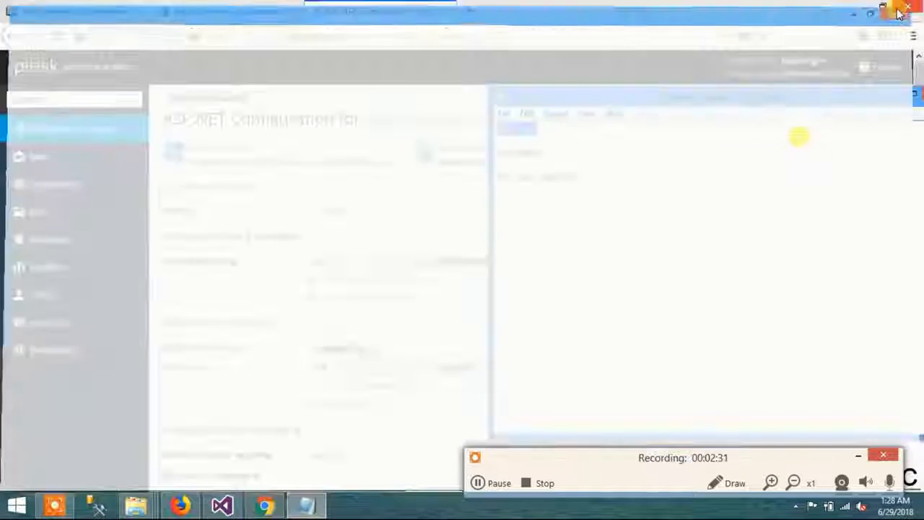
{"action": "left_click", "coordinate": [435, 228]}
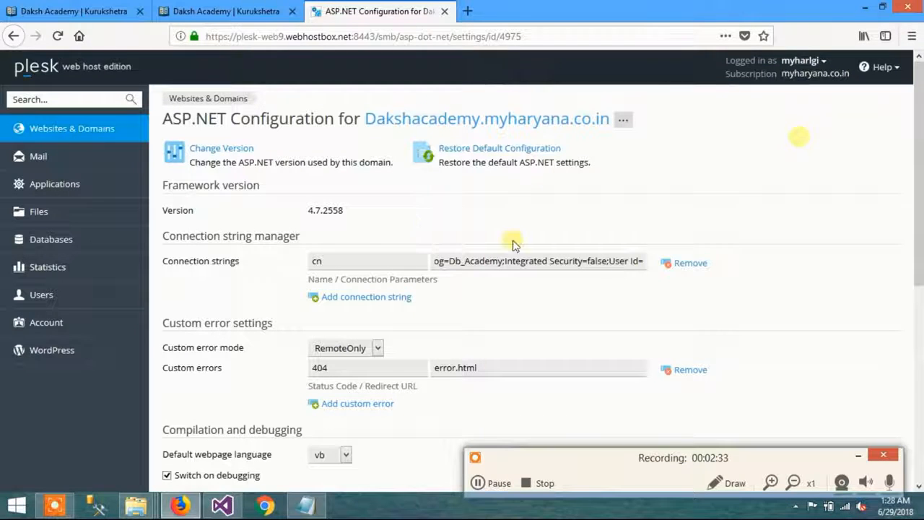
{"action": "left_click", "coordinate": [638, 261]}
{"action": "key", "text": "ctrl+v"}
{"action": "type", "text": ";"}
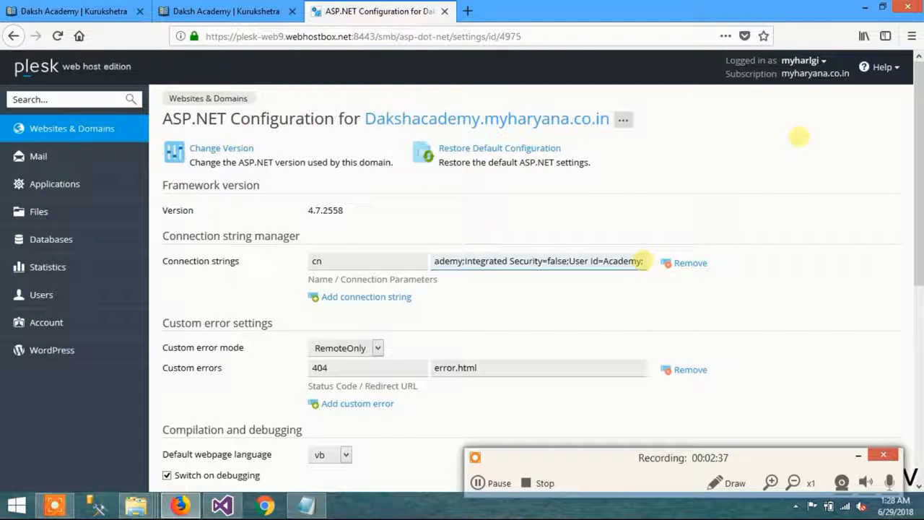
{"action": "type", "text": "Password"}
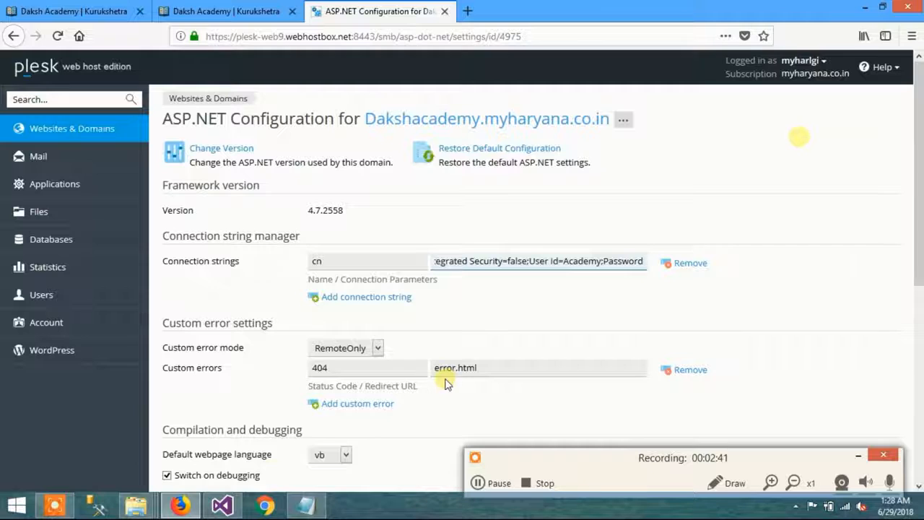
{"action": "type", "text": "="}
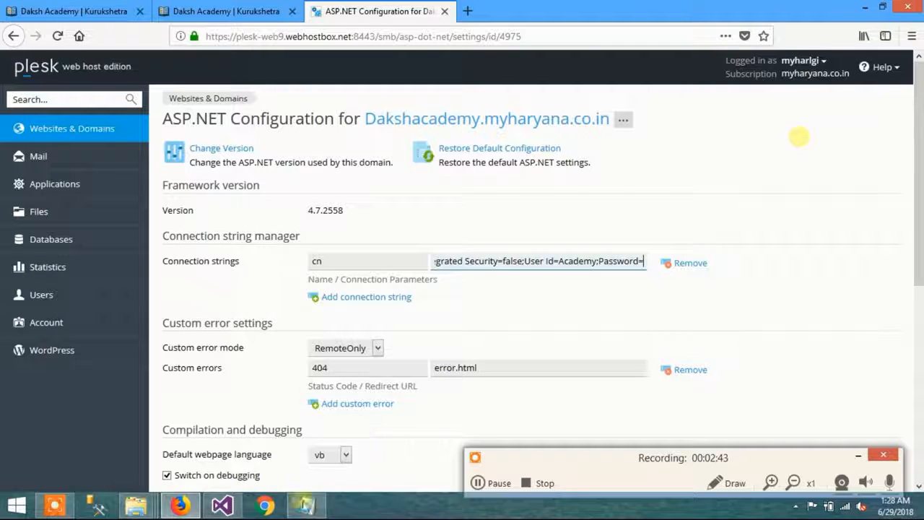
Step: Append the Password parameter to the cn connection string, copying the database password from the authentication file in Notepad
{"action": "left_click", "coordinate": [306, 504]}
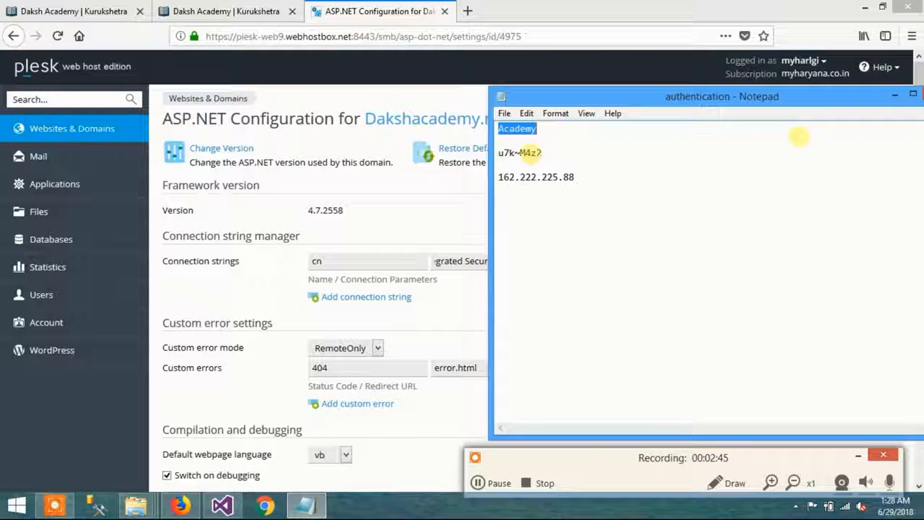
{"action": "left_click", "coordinate": [542, 152]}
{"action": "double_click", "coordinate": [542, 153]}
{"action": "key", "text": "ctrl+c"}
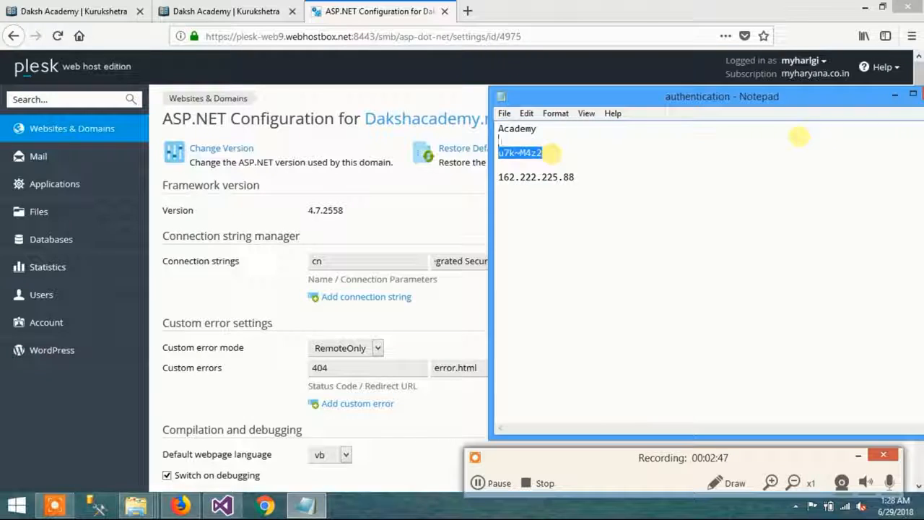
{"action": "left_click", "coordinate": [423, 196]}
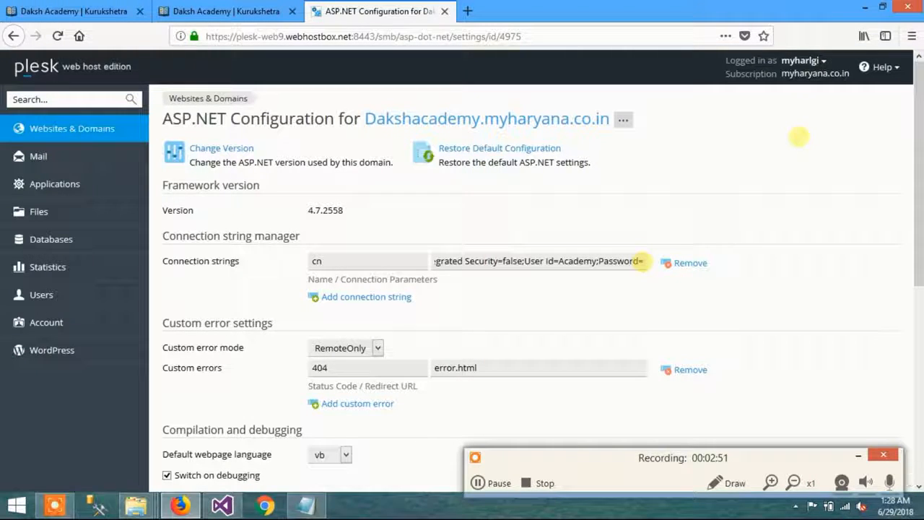
{"action": "left_click", "coordinate": [641, 262]}
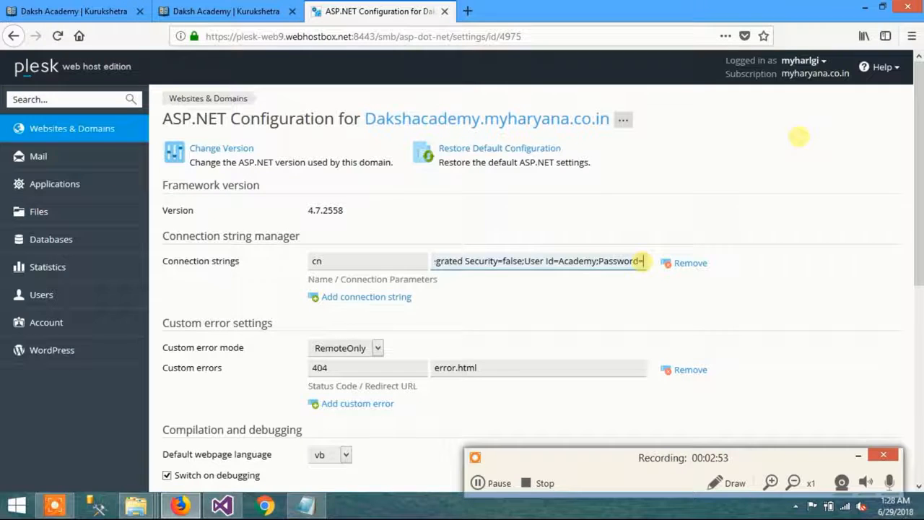
{"action": "key", "text": "ctrl+v"}
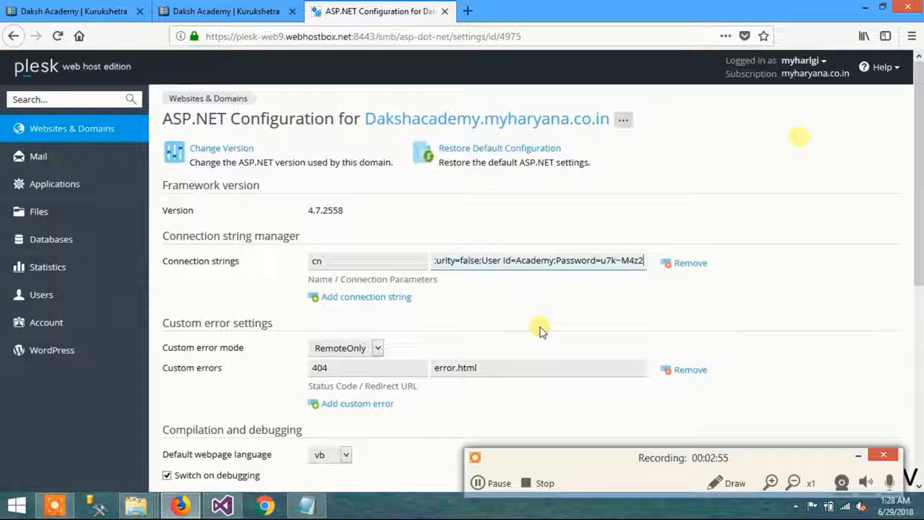
Step: Set the custom error mode to Off and the default webpage language to c#
{"action": "left_click", "coordinate": [359, 352]}
{"action": "left_click", "coordinate": [329, 380]}
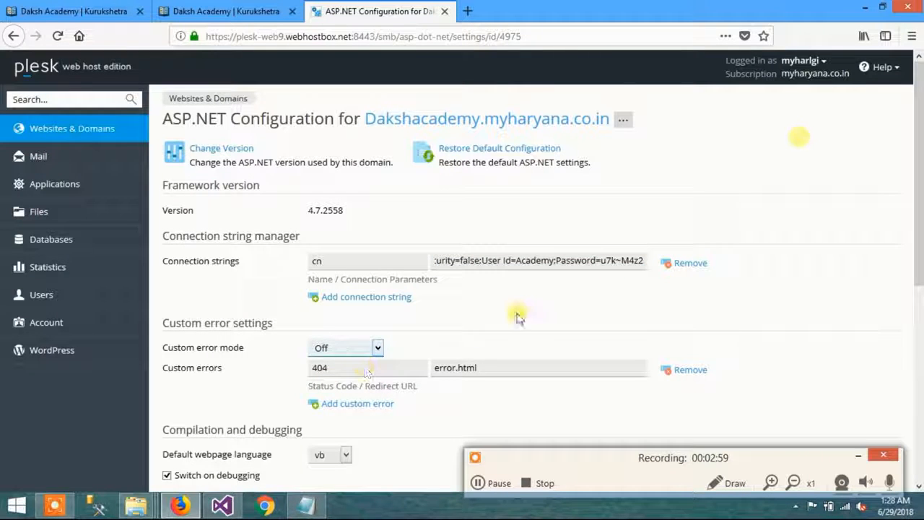
{"action": "scroll", "coordinate": [519, 316], "scroll_direction": "down", "scroll_amount": 4}
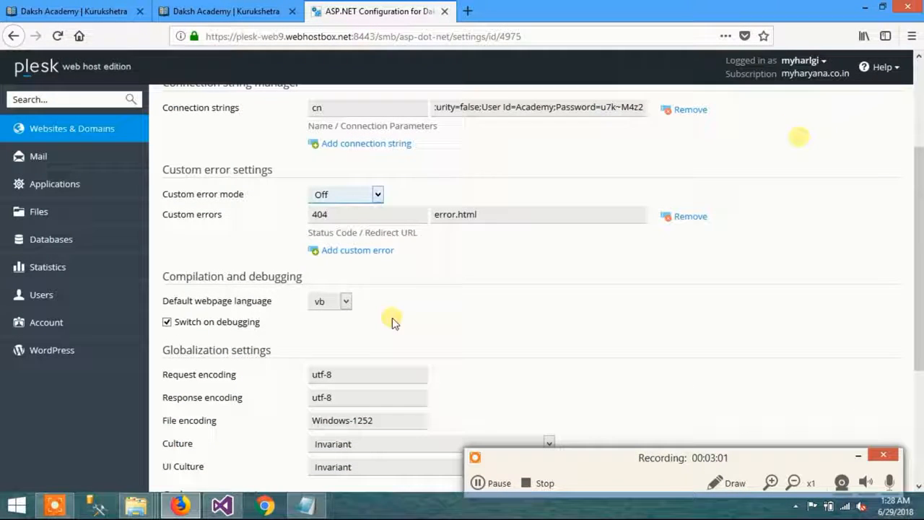
{"action": "left_click", "coordinate": [332, 302]}
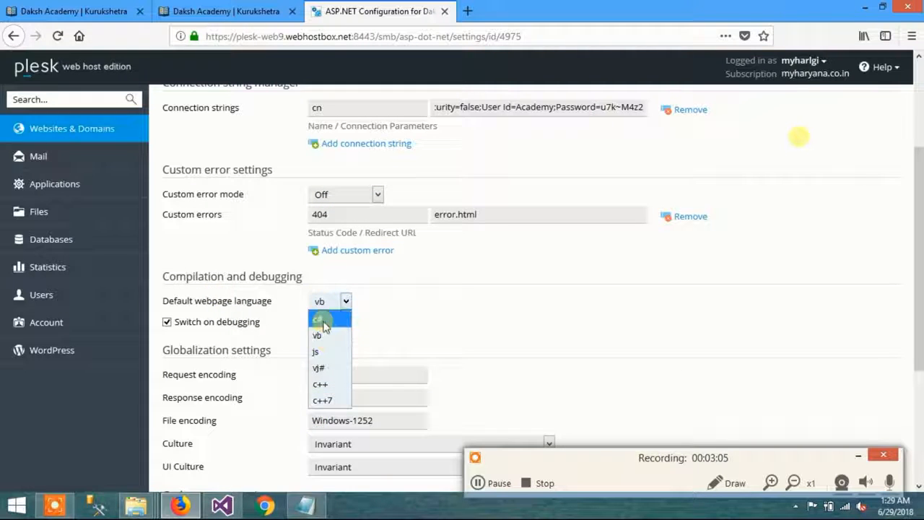
{"action": "left_click", "coordinate": [322, 319]}
Step: Set the session timeout to 30 minutes and save the ASP.NET configuration
{"action": "scroll", "coordinate": [468, 305], "scroll_direction": "down", "scroll_amount": 4}
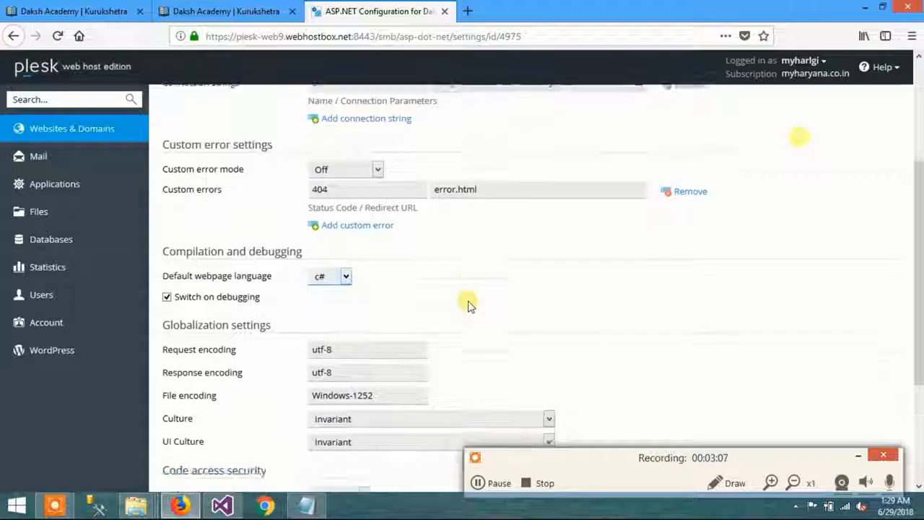
{"action": "scroll", "coordinate": [366, 366], "scroll_direction": "down", "scroll_amount": 1}
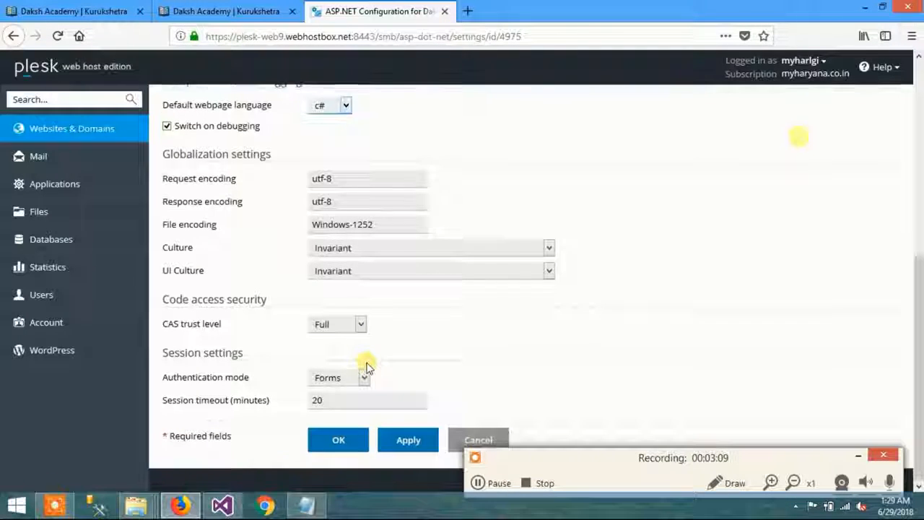
{"action": "double_click", "coordinate": [332, 399]}
{"action": "type", "text": "30"}
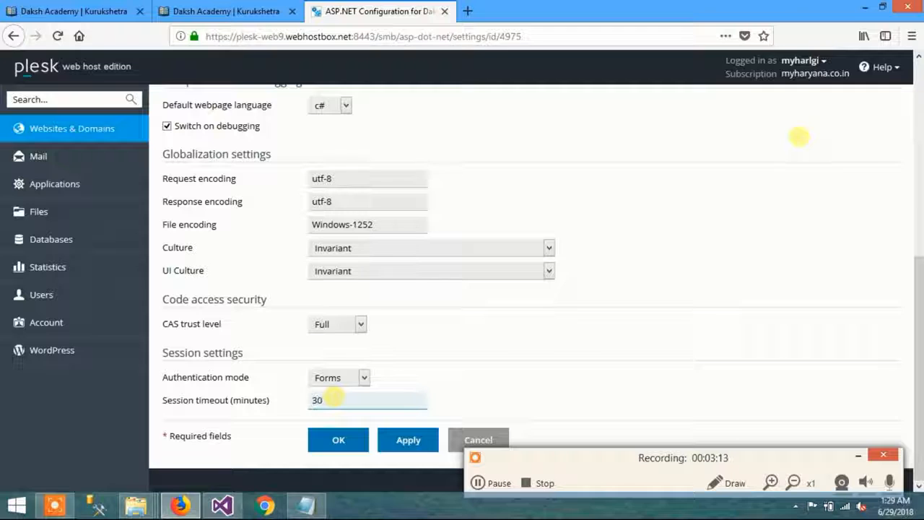
{"action": "left_click", "coordinate": [466, 381]}
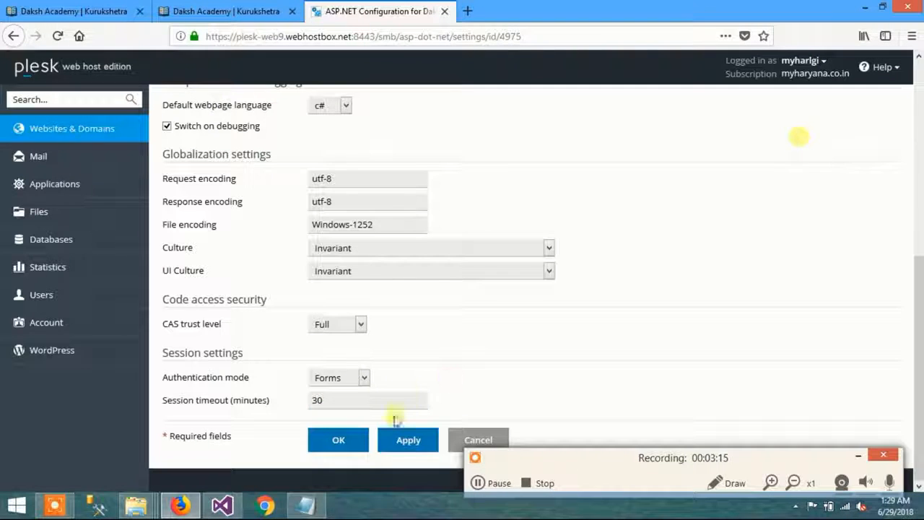
{"action": "left_click", "coordinate": [353, 446]}
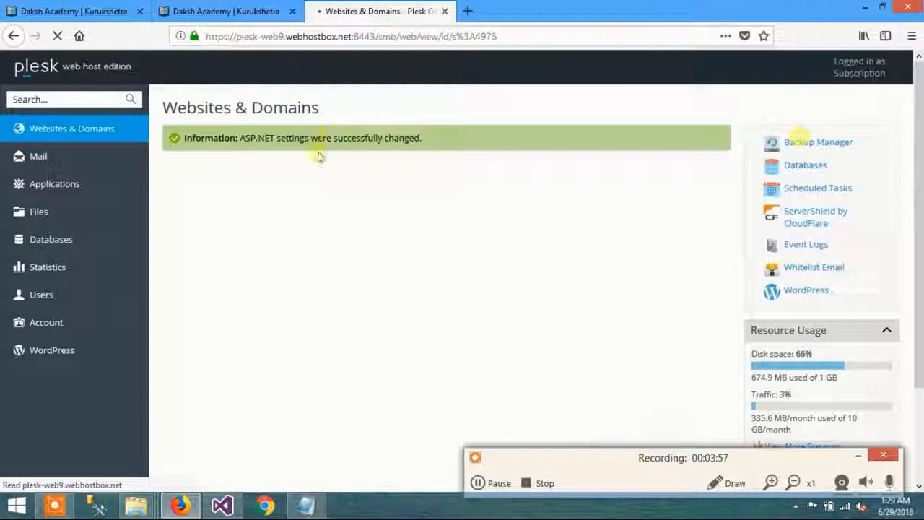
Step: Open dakshacademy.myharyana.co.in in a new browser tab and examine the home page's announcements, news and feature sections
{"action": "left_click", "coordinate": [216, 12]}
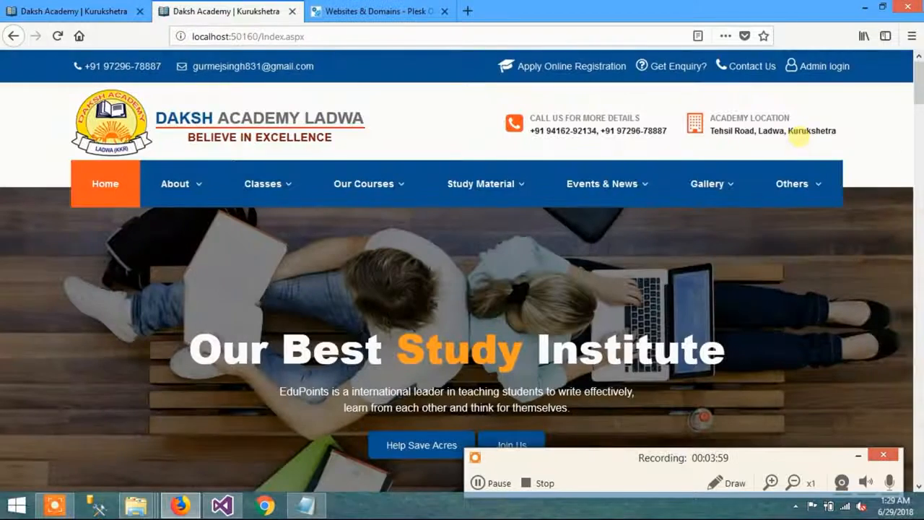
{"action": "left_click", "coordinate": [473, 12]}
{"action": "type", "text": "da"}
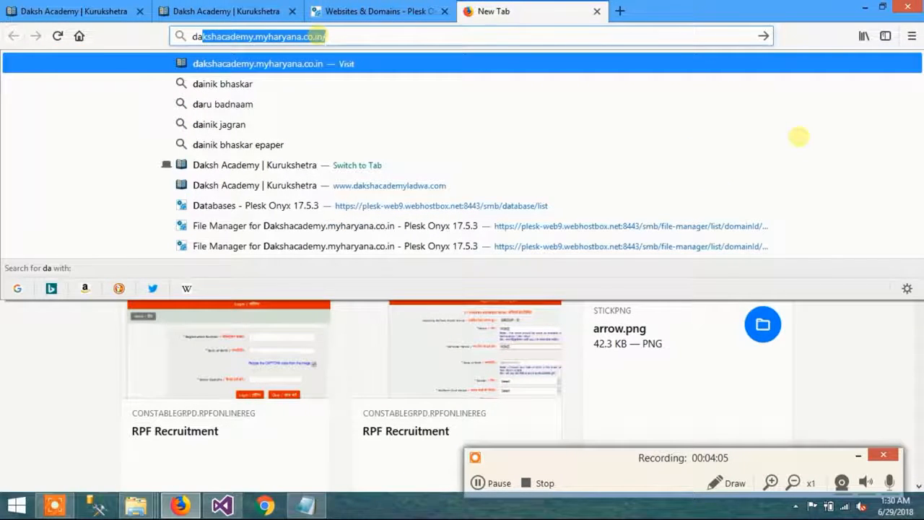
{"action": "key", "text": "Return"}
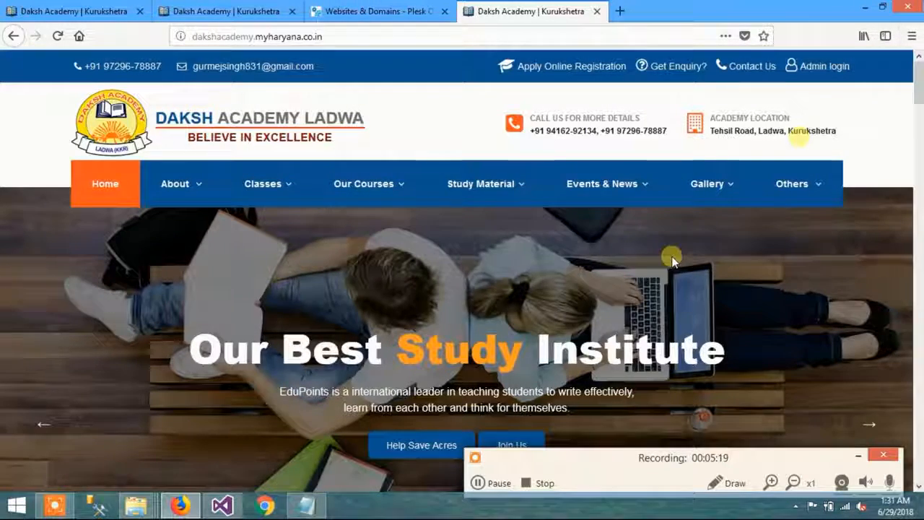
{"action": "scroll", "coordinate": [671, 258], "scroll_direction": "down", "scroll_amount": 5}
{"action": "scroll", "coordinate": [671, 258], "scroll_direction": "down", "scroll_amount": 5}
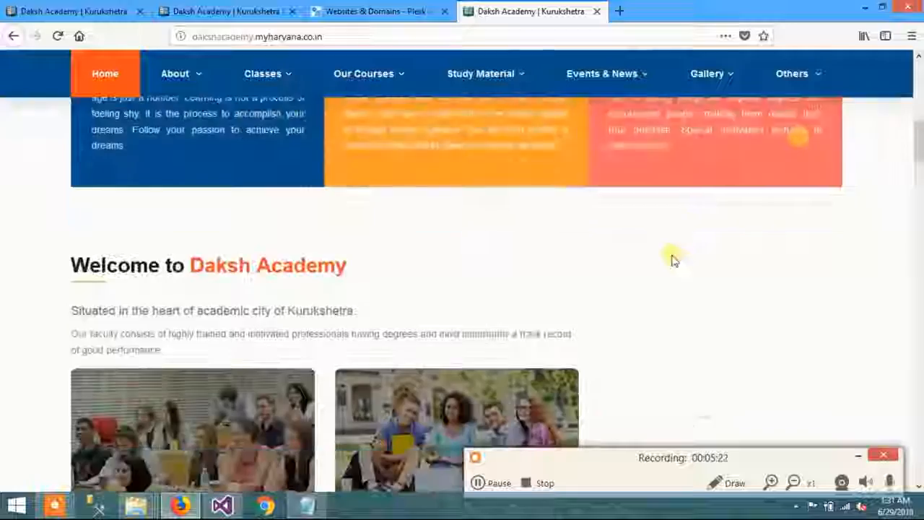
{"action": "scroll", "coordinate": [675, 260], "scroll_direction": "down", "scroll_amount": 3}
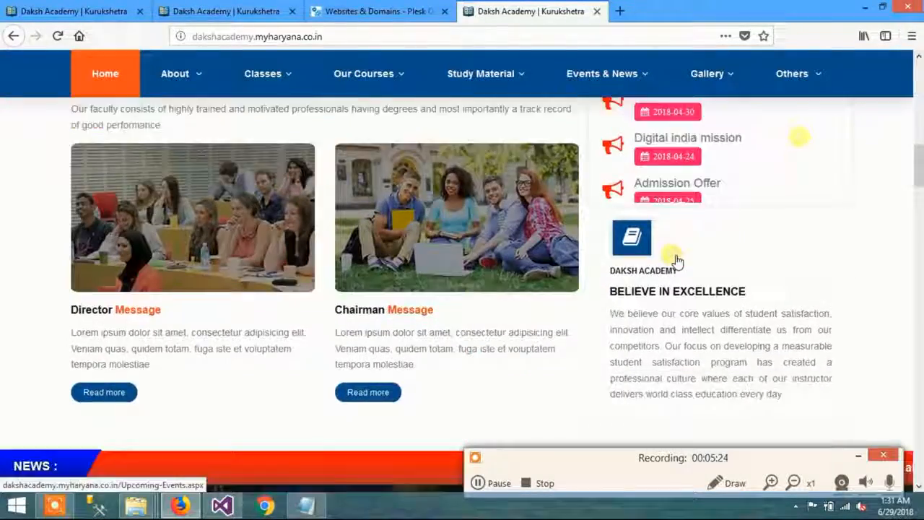
{"action": "scroll", "coordinate": [672, 258], "scroll_direction": "down", "scroll_amount": 8}
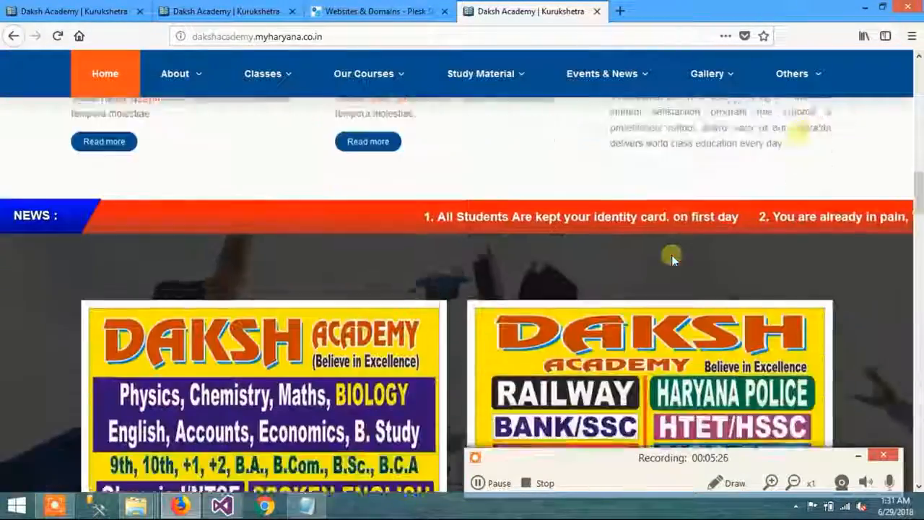
{"action": "scroll", "coordinate": [672, 258], "scroll_direction": "down", "scroll_amount": 5}
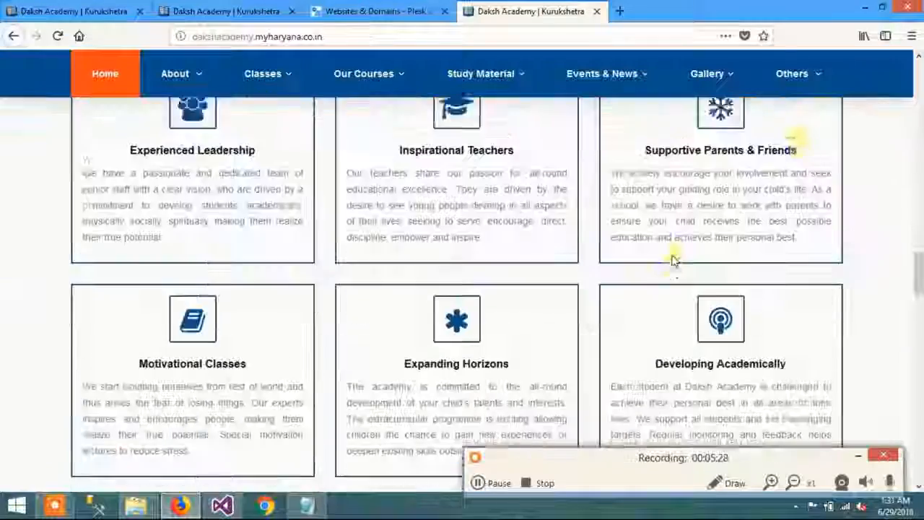
{"action": "scroll", "coordinate": [672, 258], "scroll_direction": "up", "scroll_amount": 9}
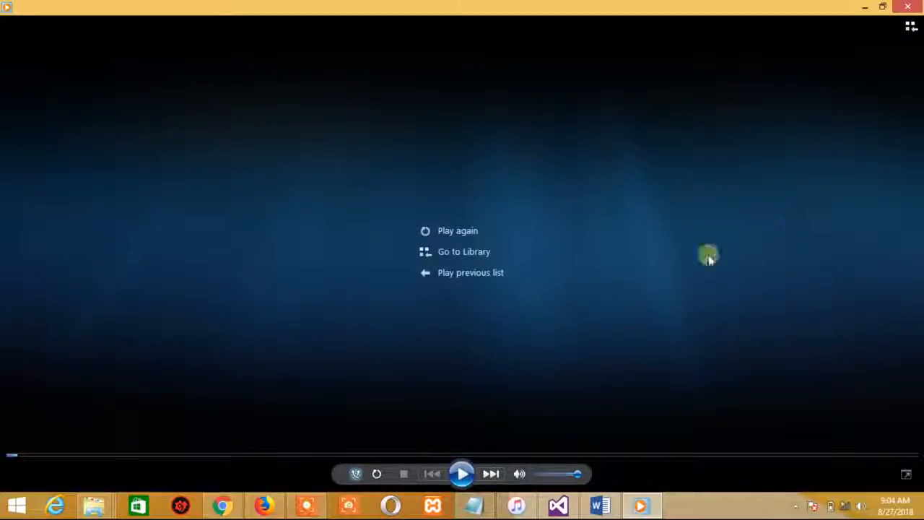
{"action": "left_click", "coordinate": [320, 511]}
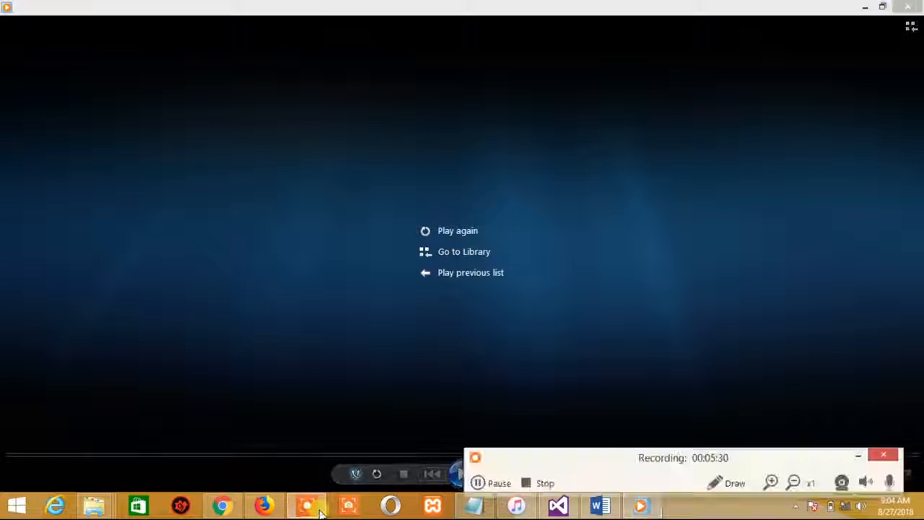